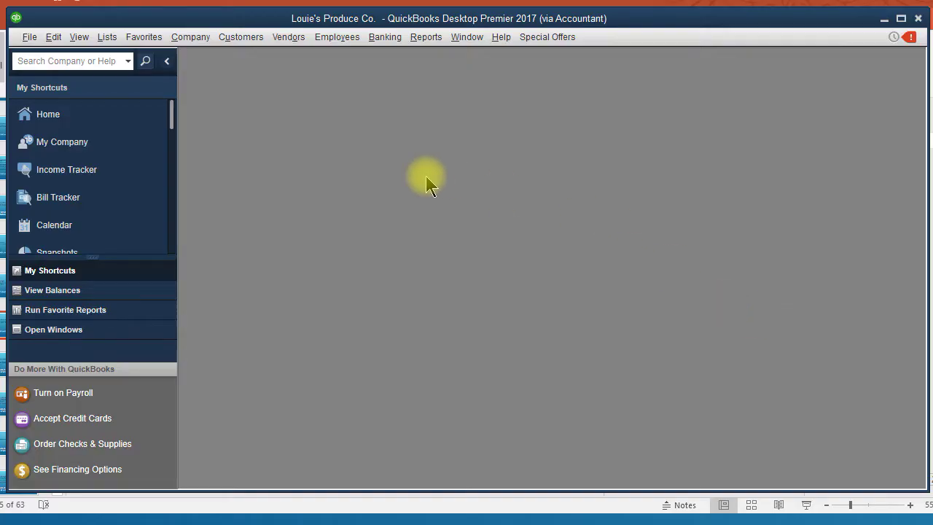
- Open the Home page from My Shortcuts and browse the File, Lists, Vendors and Banking menus
left_click(100, 126)
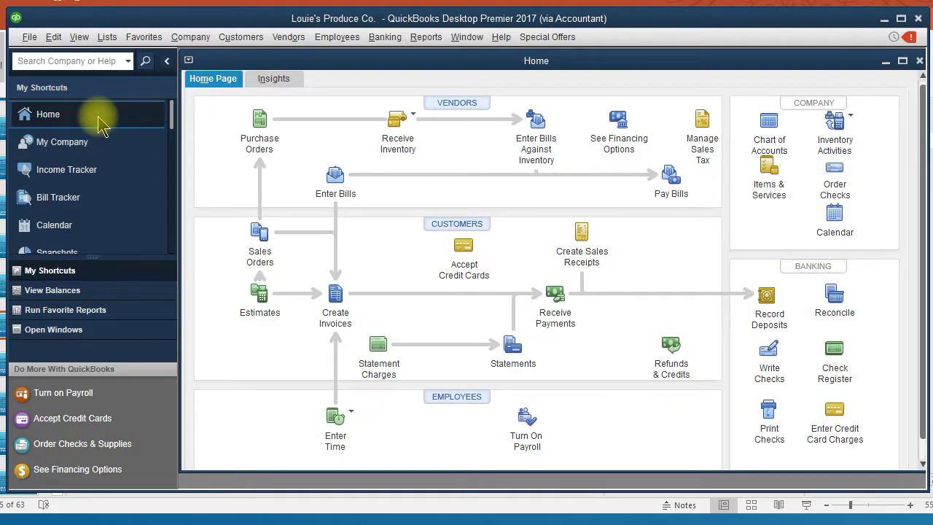
left_click(31, 37)
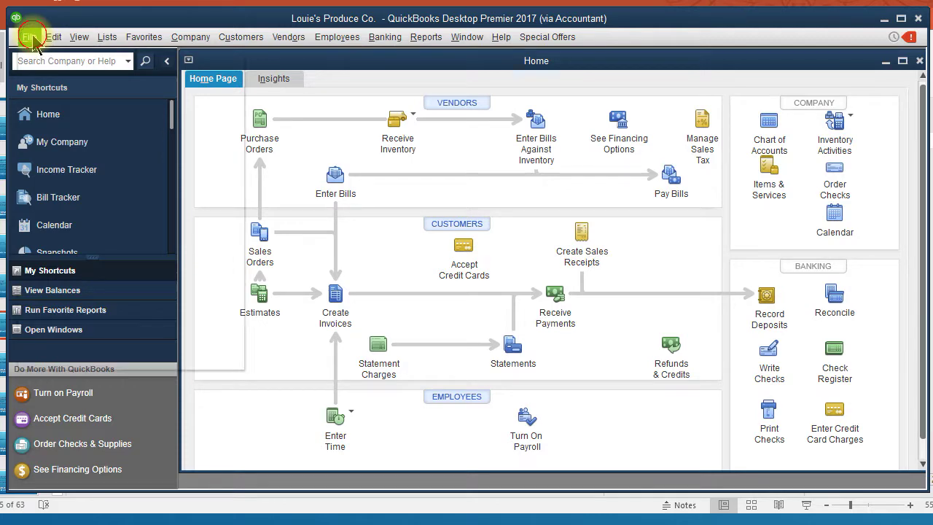
mouse_move(52, 42)
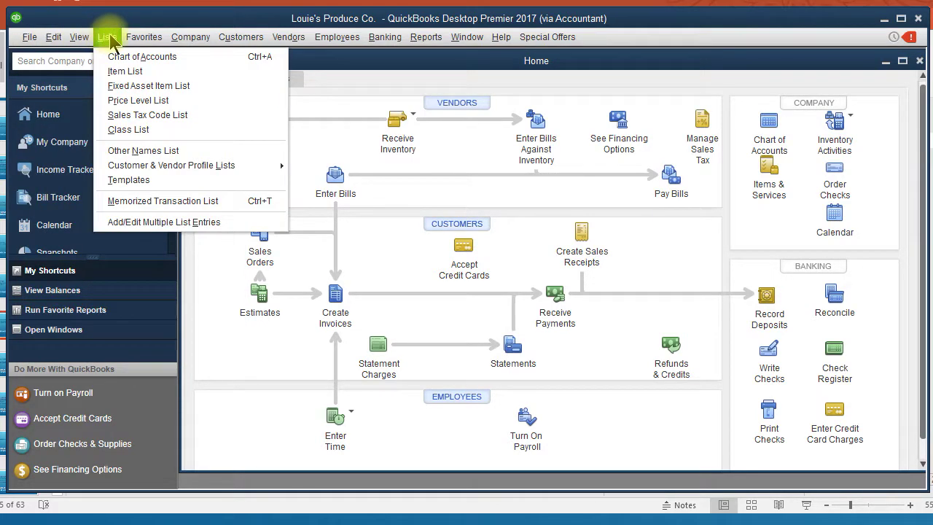
mouse_move(326, 45)
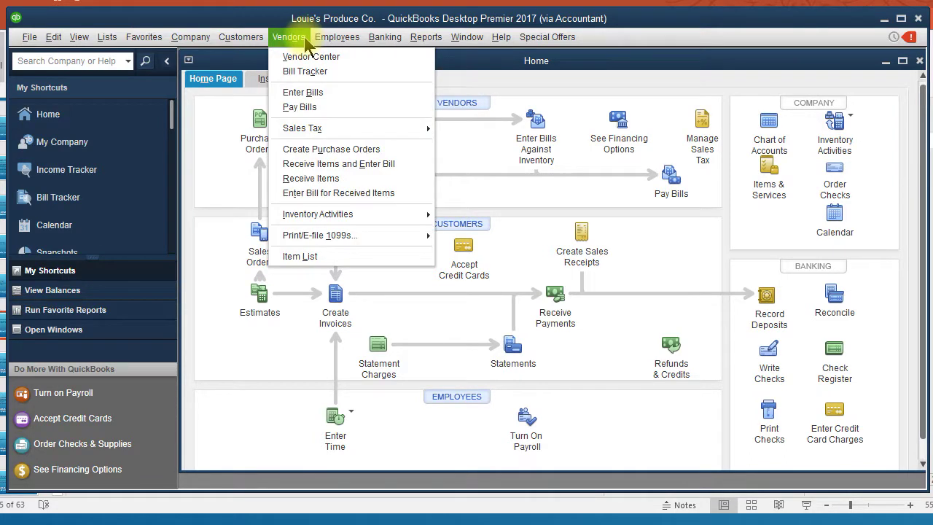
mouse_move(386, 44)
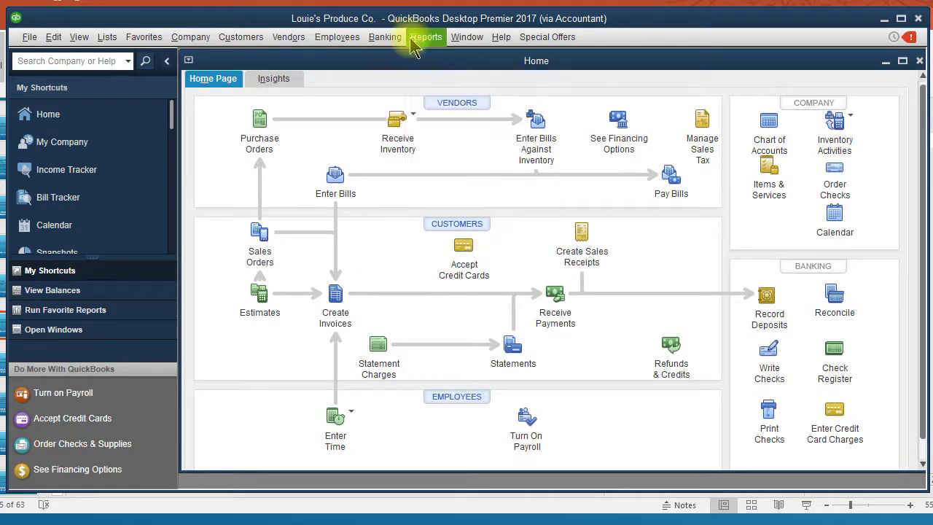
mouse_move(421, 45)
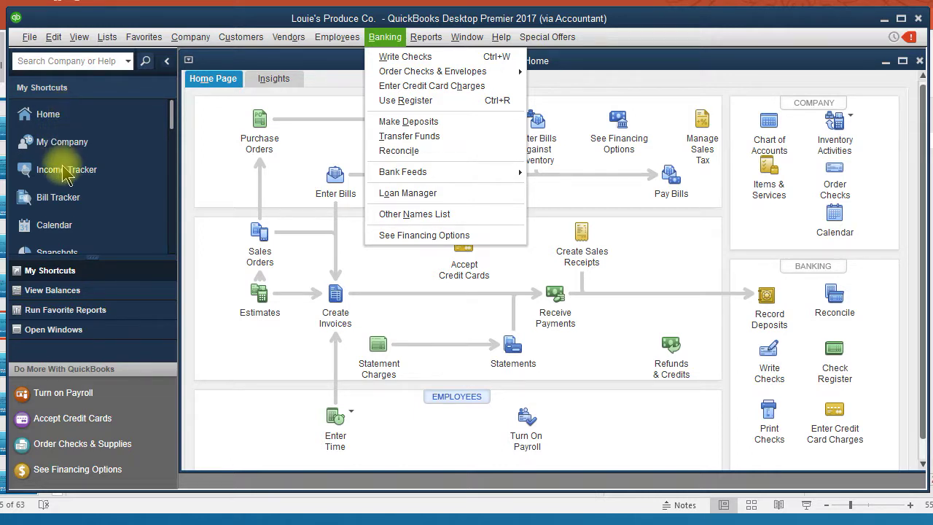
left_click(206, 179)
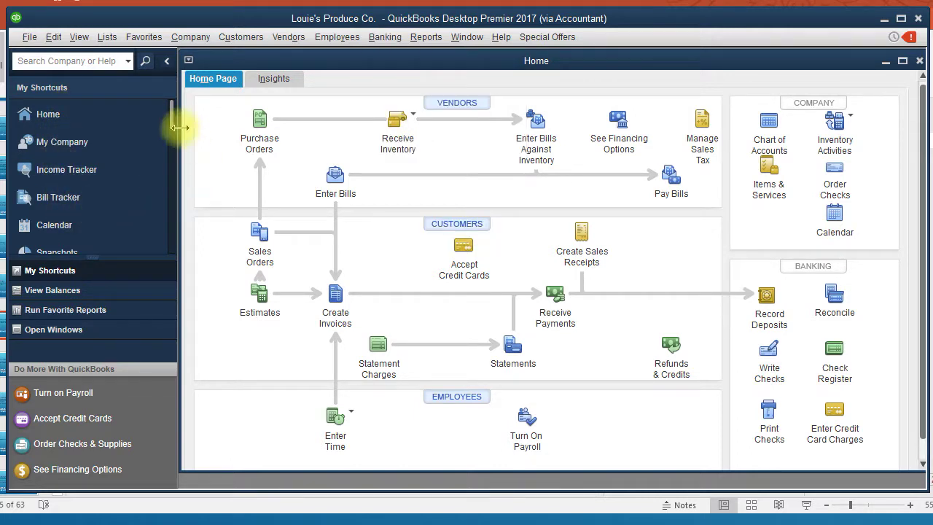
- Move the icon bar to the top and maximize the Home page window
left_click(80, 38)
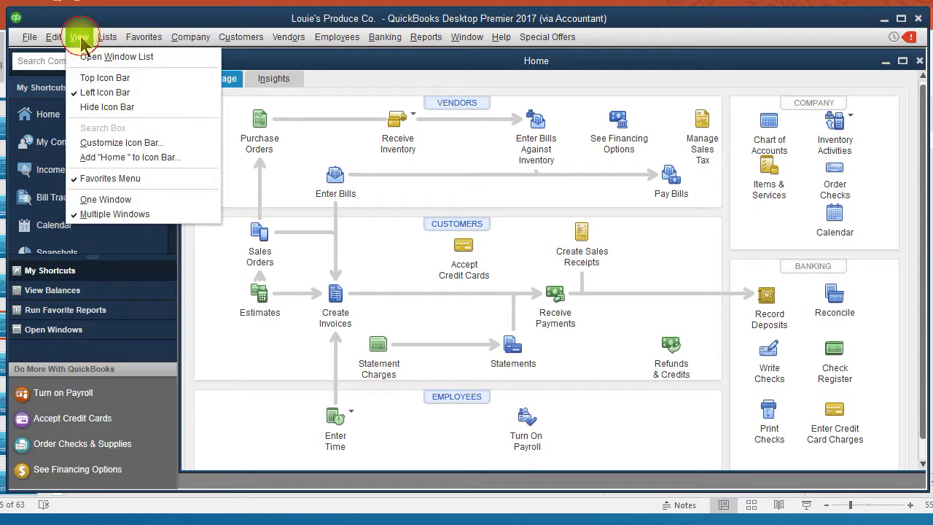
left_click(92, 79)
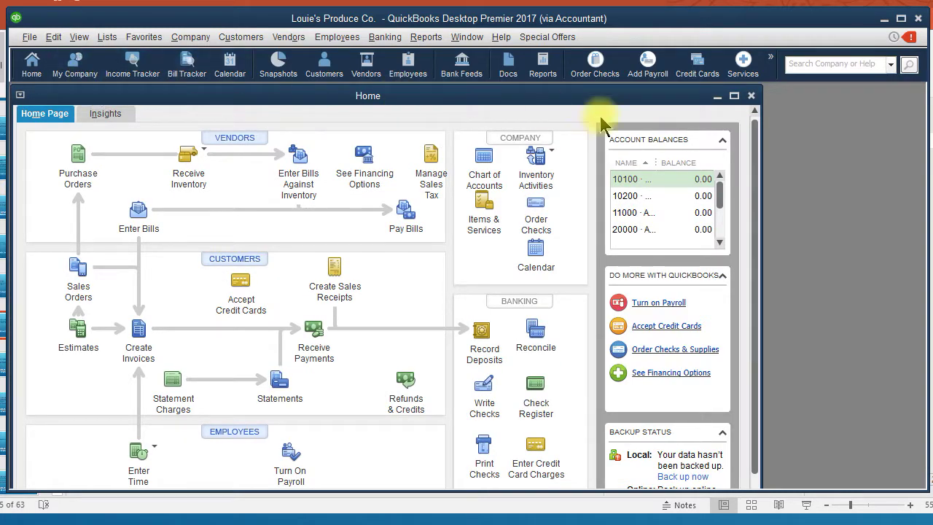
left_click(735, 97)
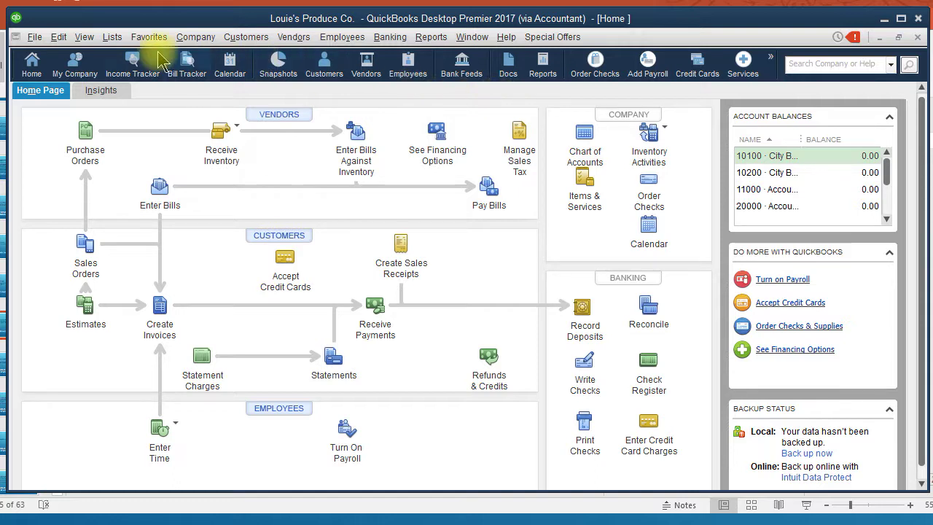
- Hide the icon bar completely, then glance at the Banking menu and close it
left_click(85, 37)
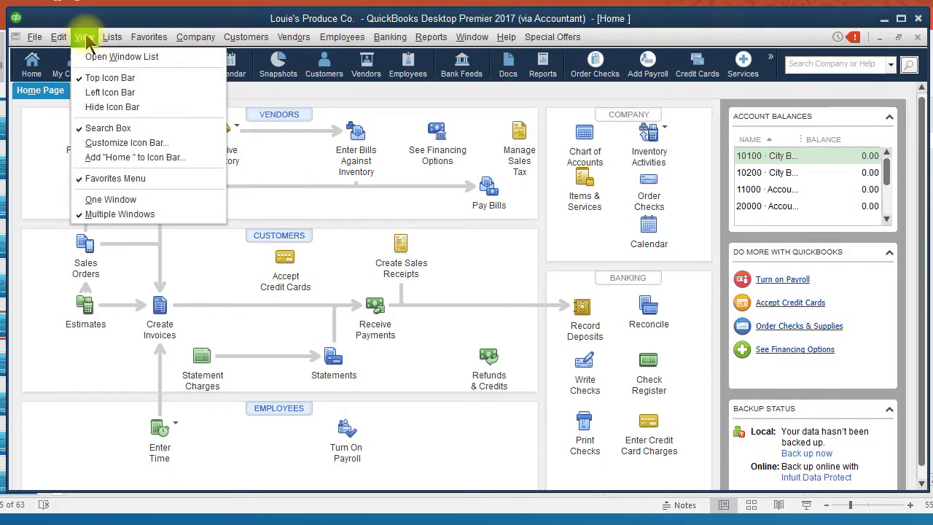
left_click(101, 106)
left_click(390, 38)
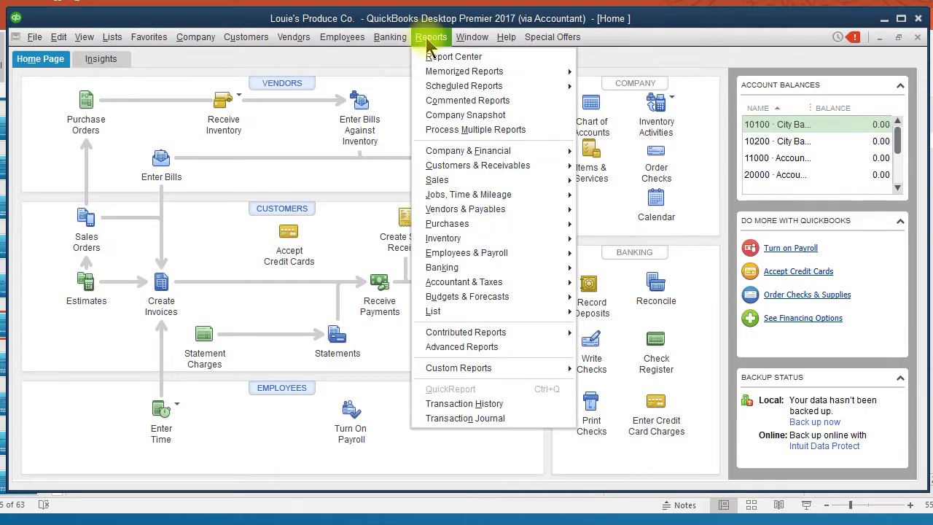
left_click(260, 152)
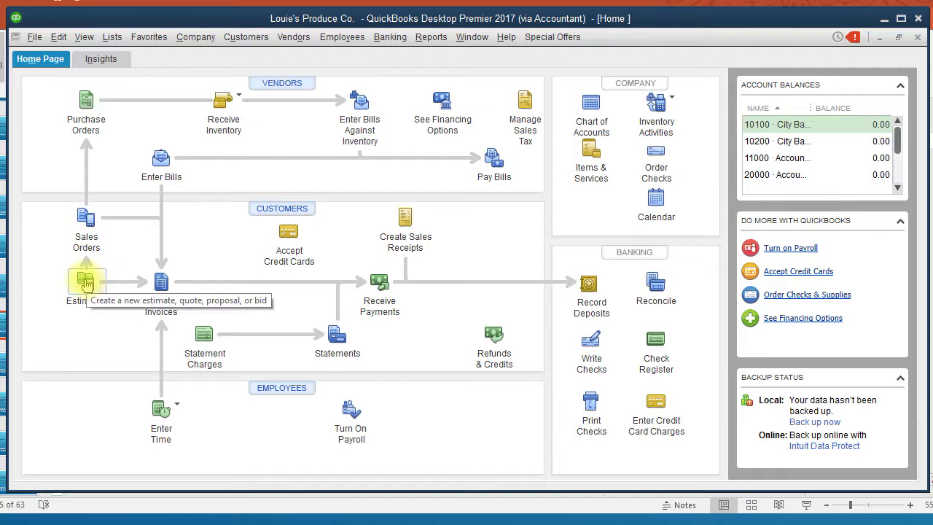
- Set Do You Create Estimates to No in Desktop View company preferences, accepting that all windows close
left_click(58, 36)
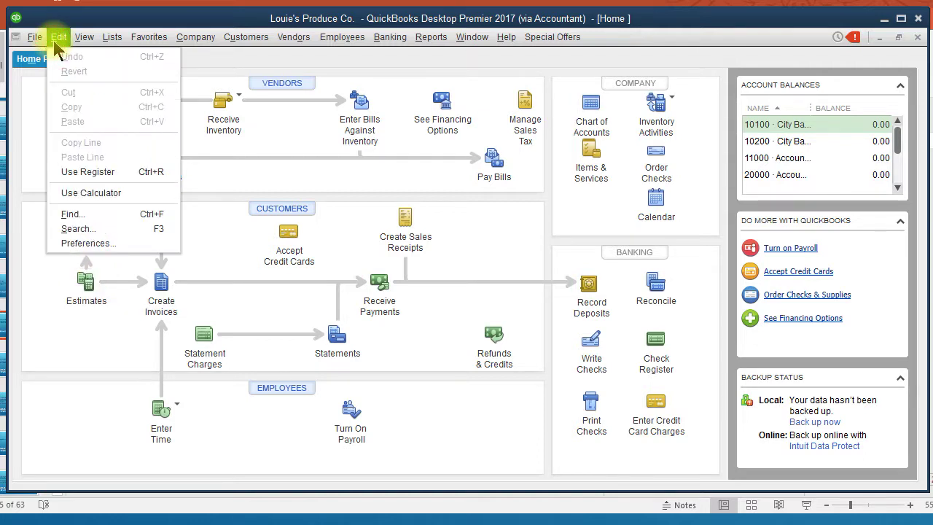
left_click(91, 243)
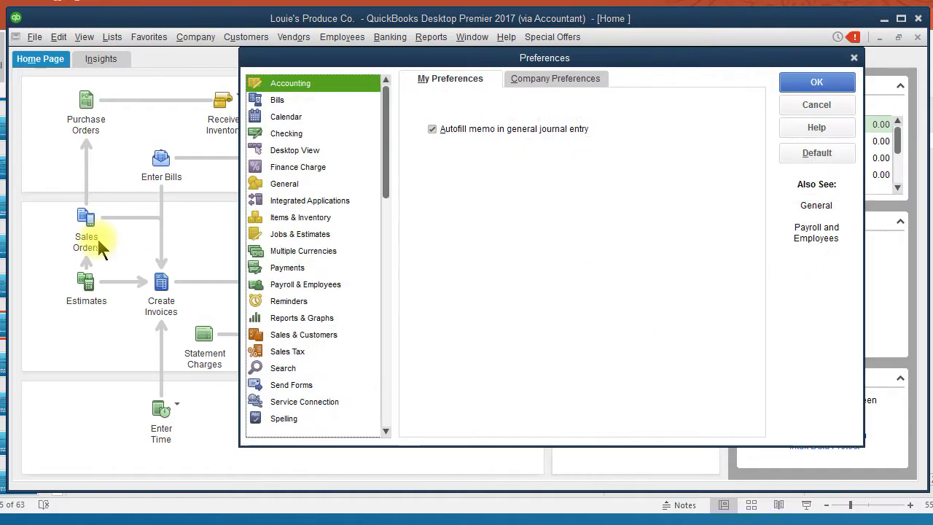
left_click(308, 150)
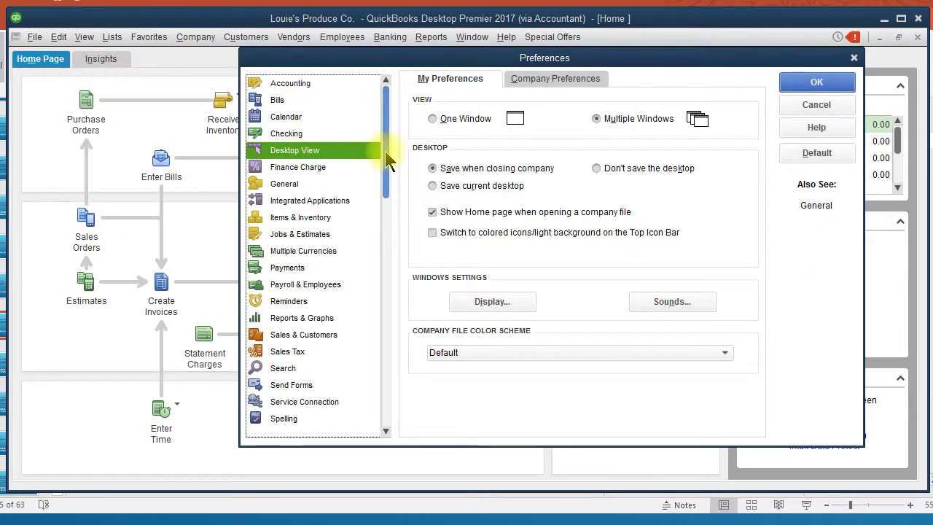
left_click(551, 78)
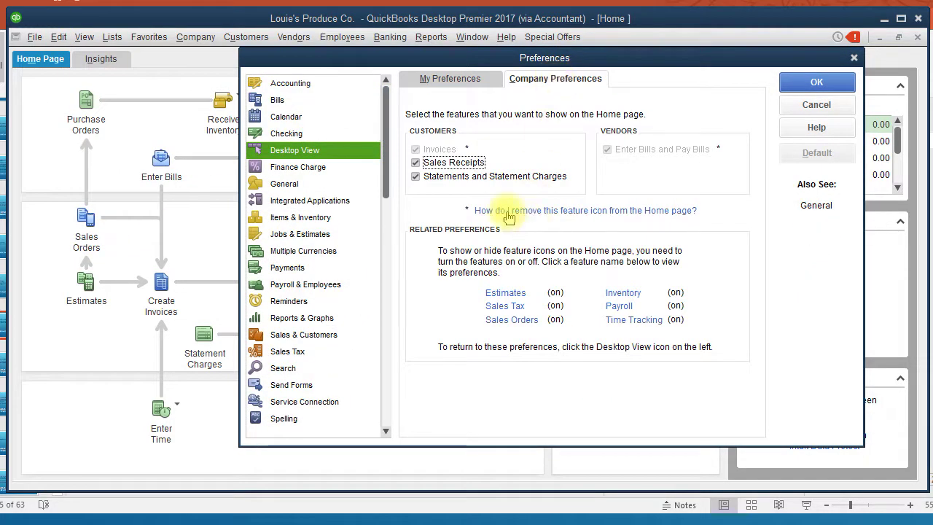
left_click(506, 293)
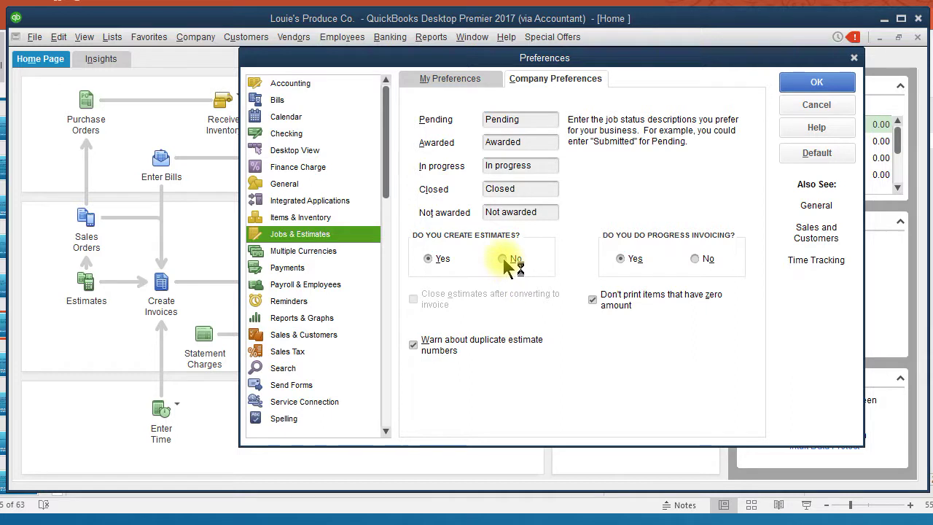
left_click(508, 260)
left_click(796, 86)
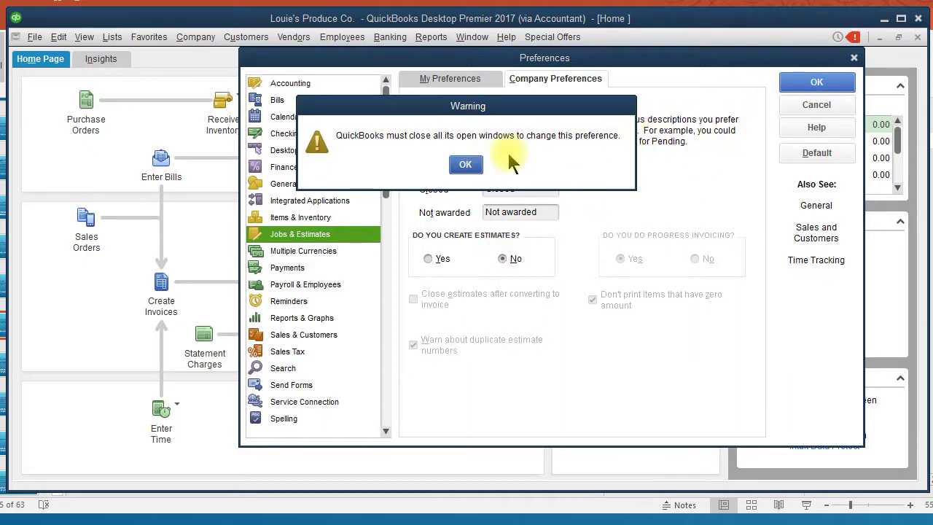
left_click(463, 165)
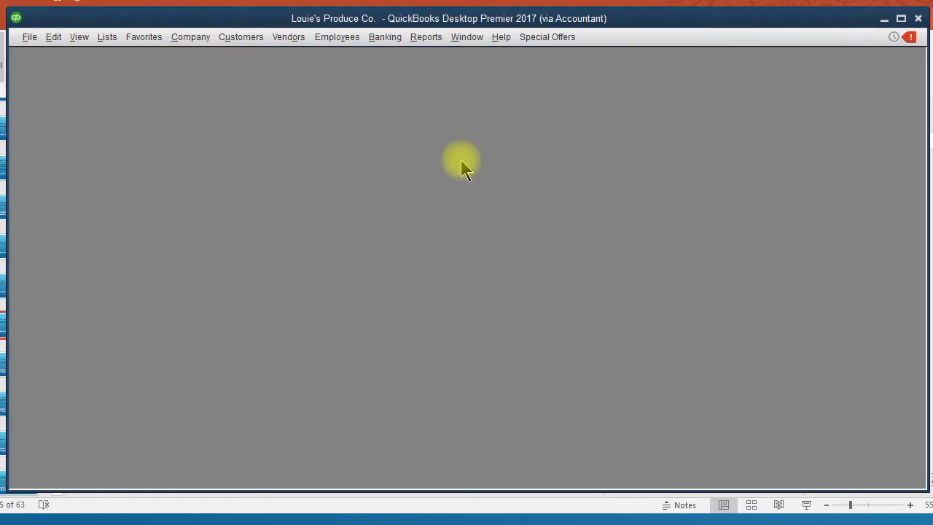
- Show the icon bar at the top and reopen the Home page maximized, now without Estimates
left_click(76, 40)
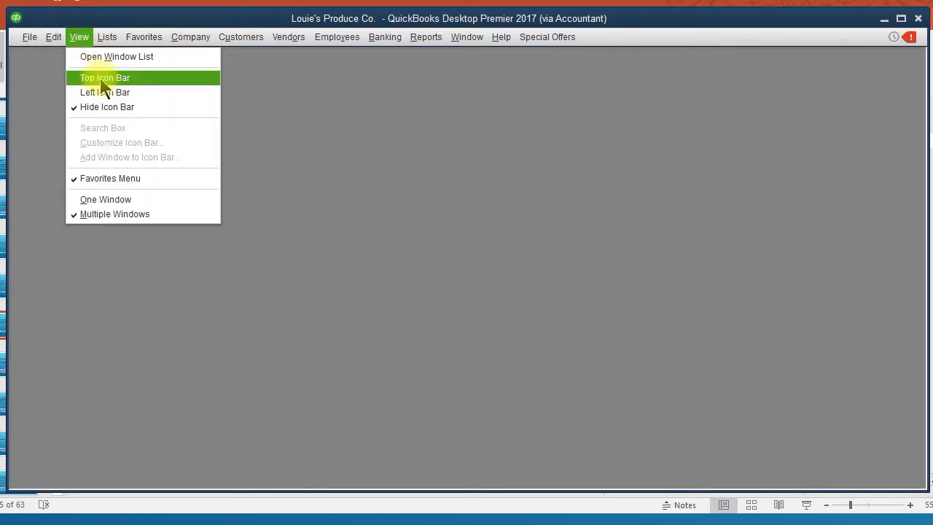
left_click(102, 80)
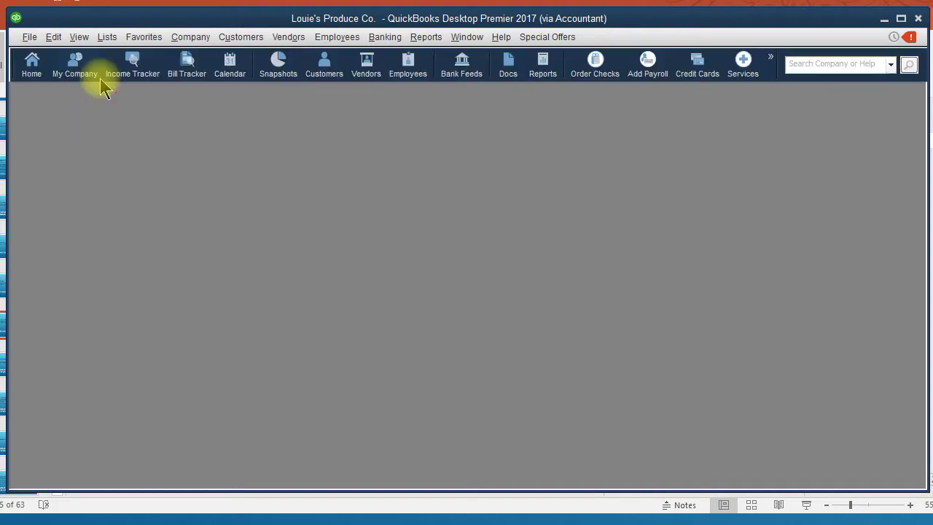
left_click(31, 67)
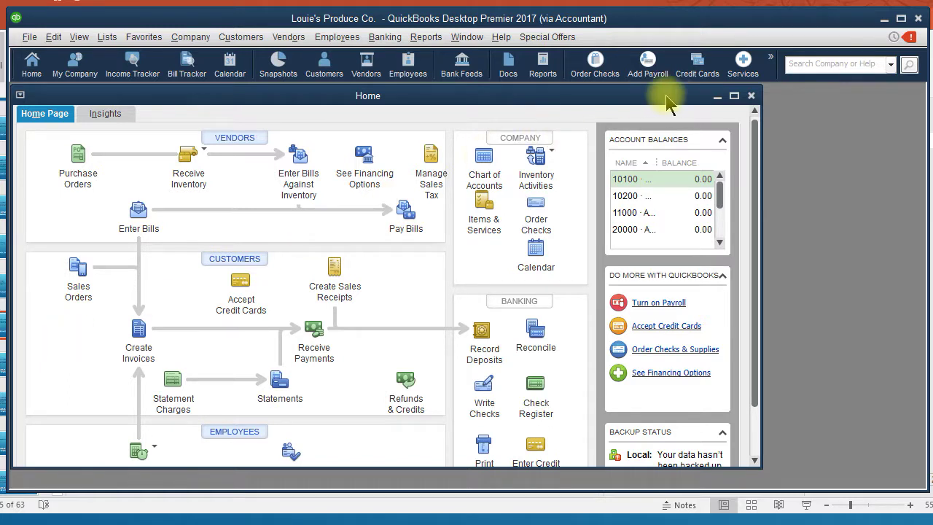
left_click(733, 97)
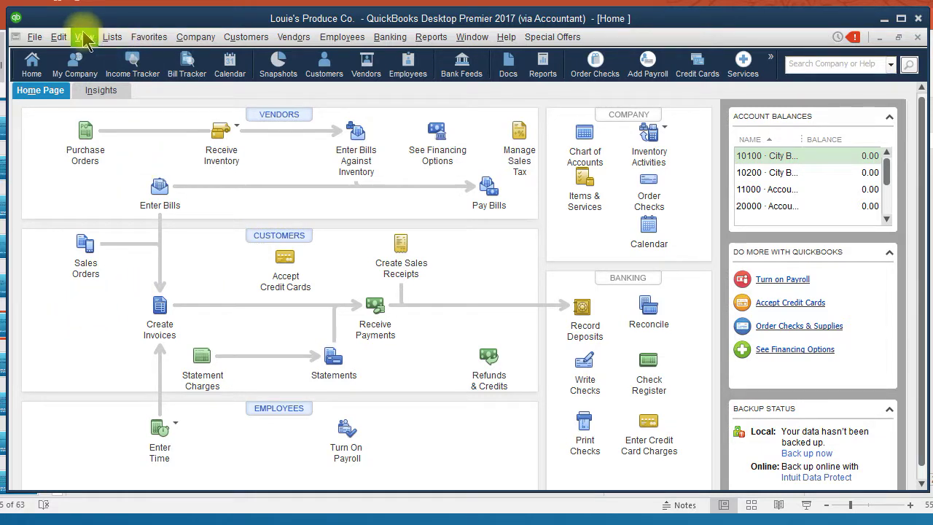
left_click(119, 37)
mouse_move(81, 38)
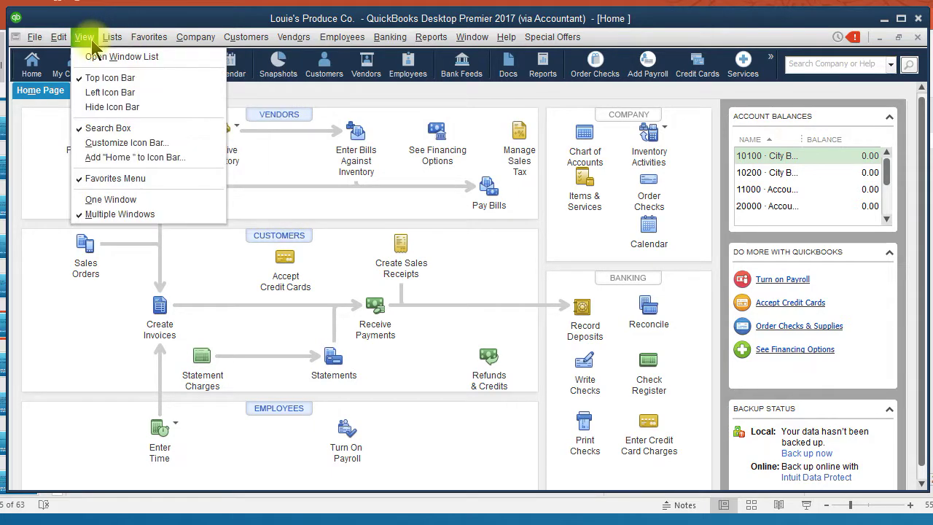
- Switch the icon bar to the left side of the window
left_click(102, 92)
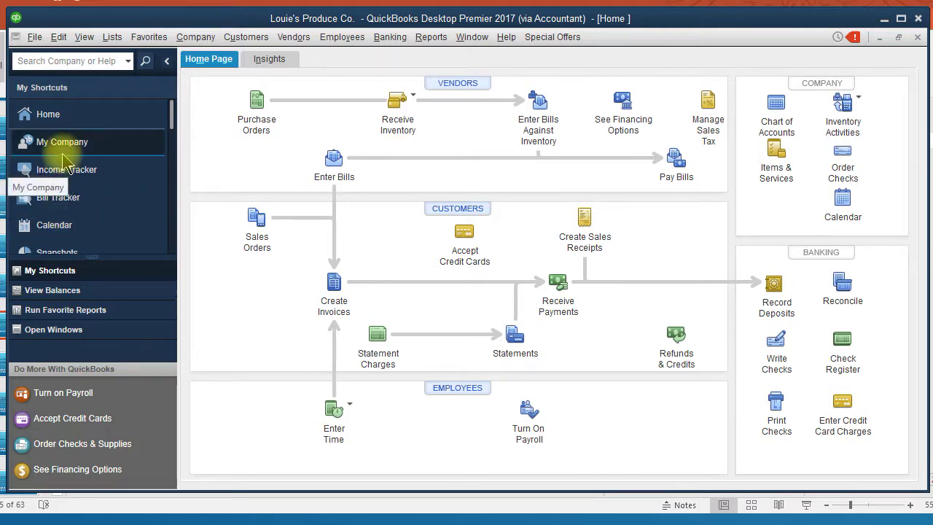
left_click(85, 38)
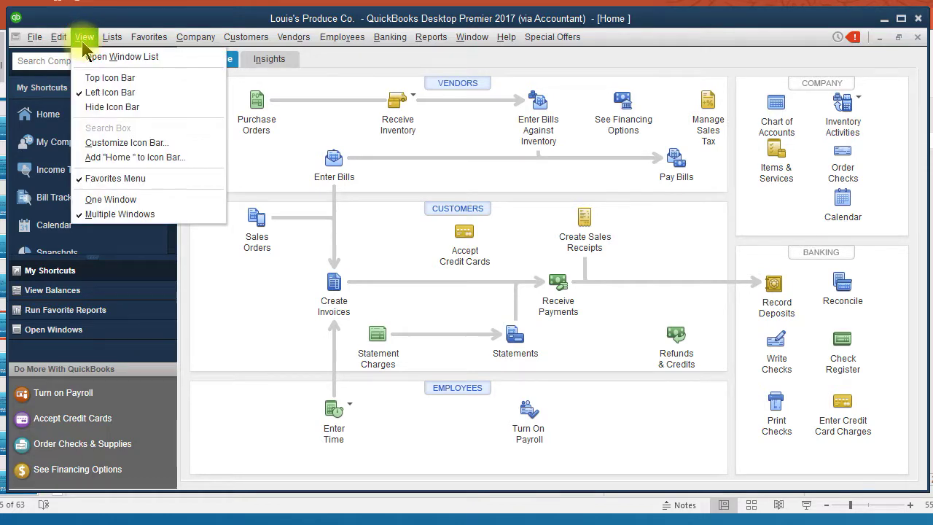
- In Customize Icon Bar, delete My Company, Income Tracker, Bill Tracker, Calendar and Snapshots
left_click(123, 145)
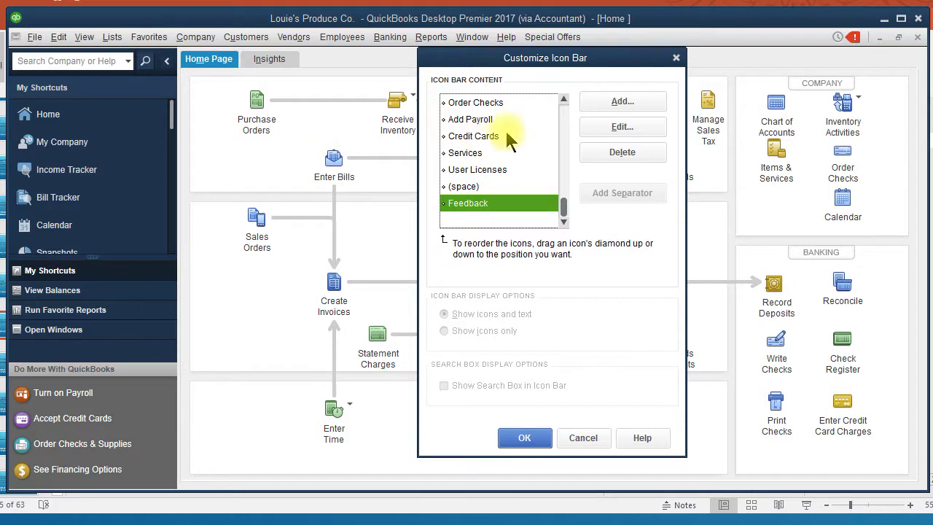
left_click(563, 124)
left_click(564, 124)
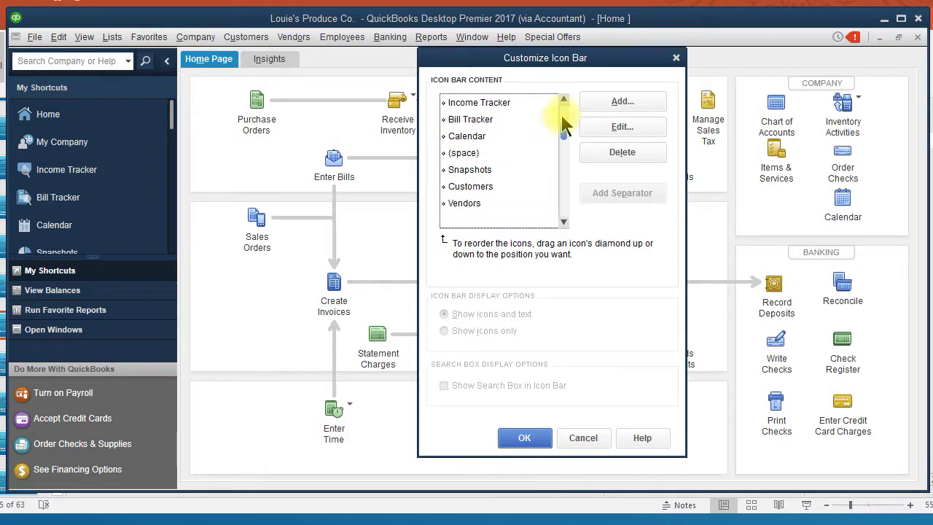
left_click(563, 124)
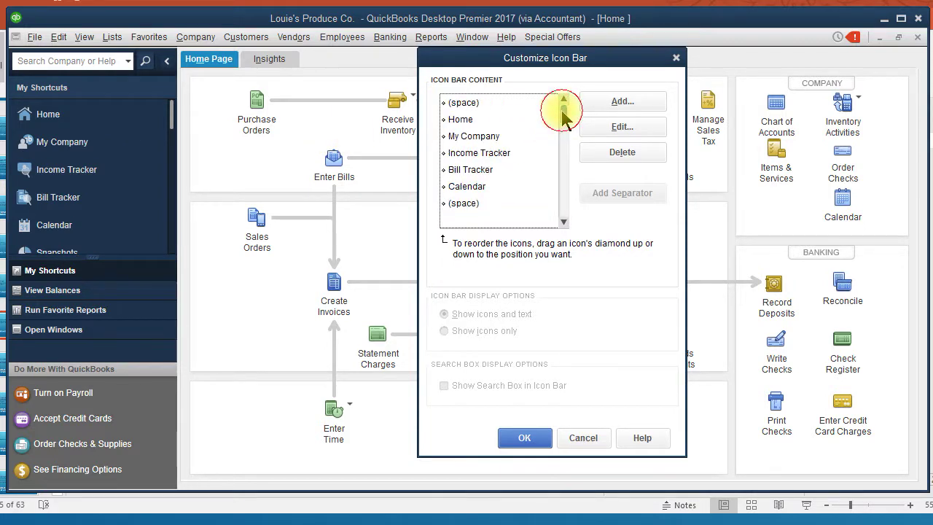
left_click(472, 139)
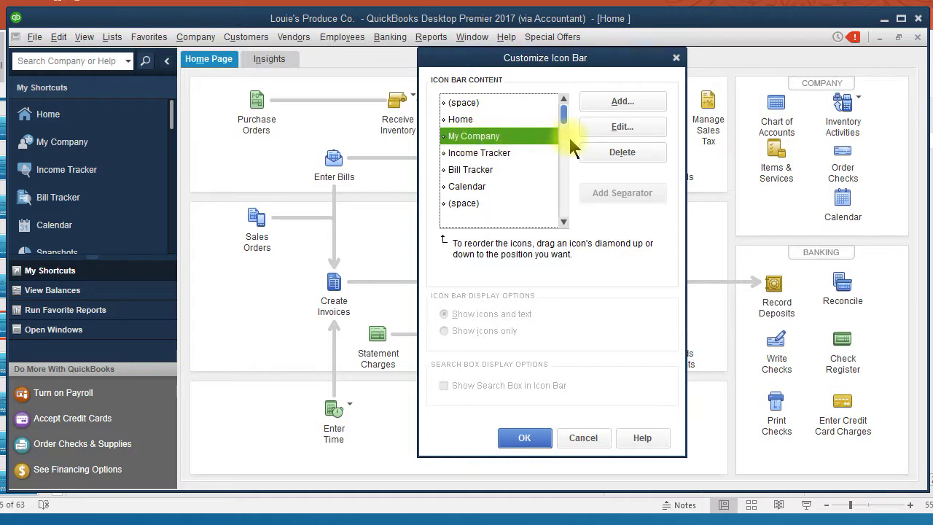
left_click(616, 155)
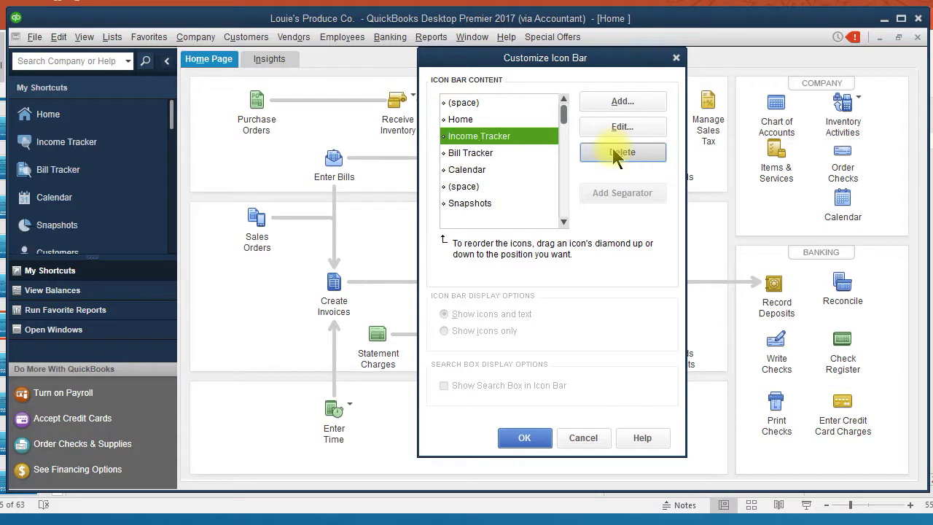
left_click(616, 154)
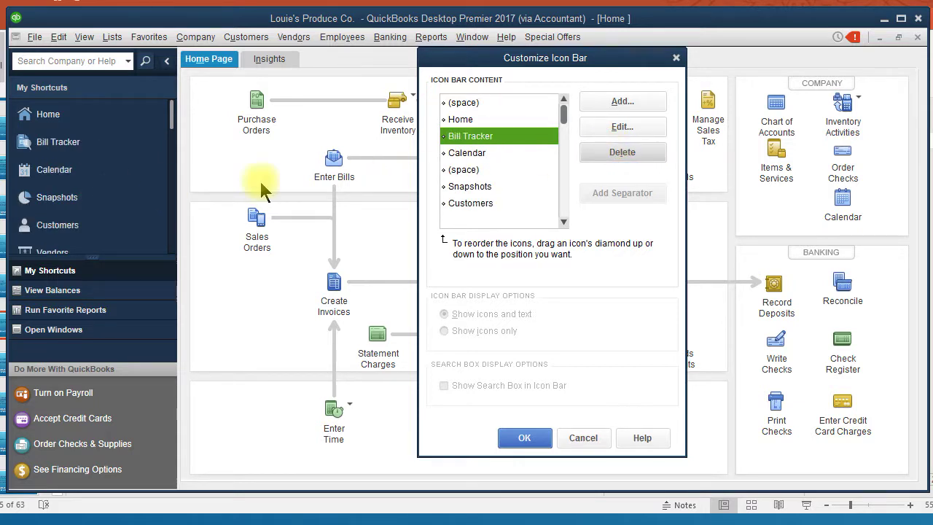
left_click(605, 155)
left_click(606, 156)
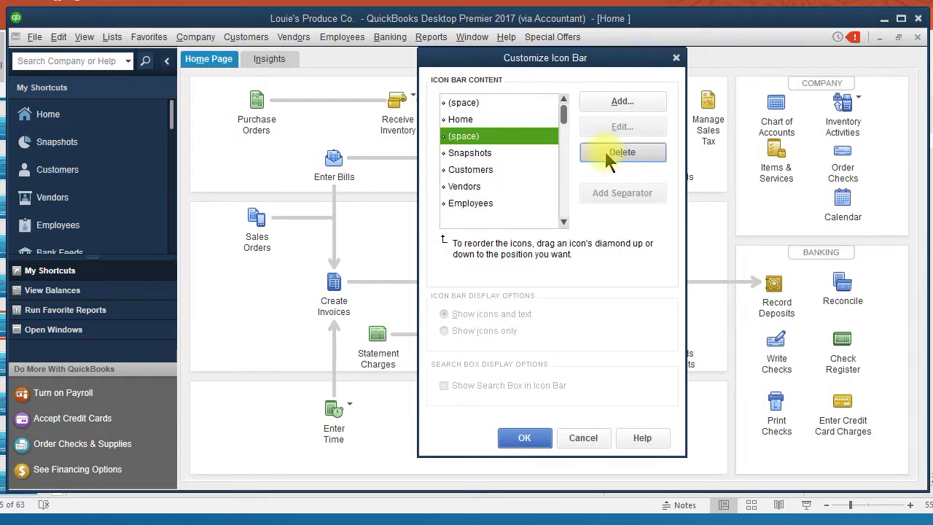
left_click(606, 156)
left_click(606, 156)
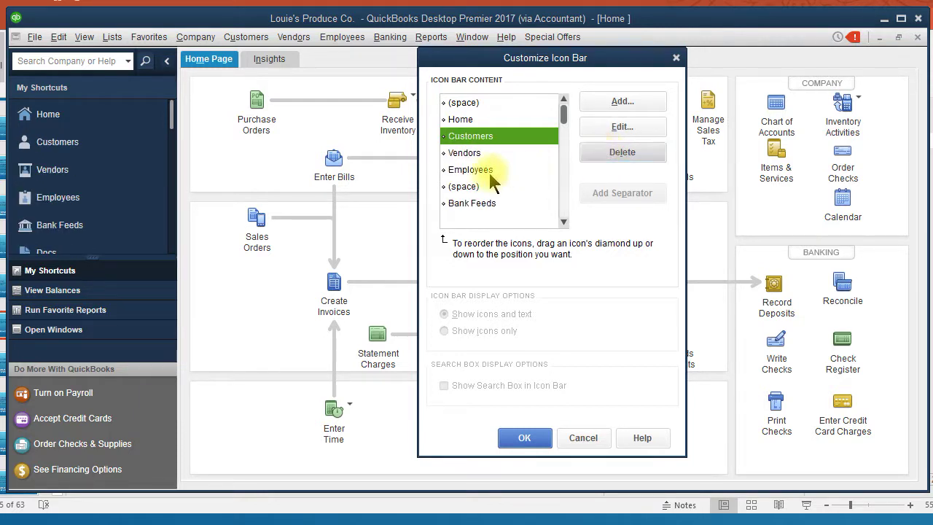
- Delete Bank Feeds, Docs, Reports and the spacers around them
left_click(473, 203)
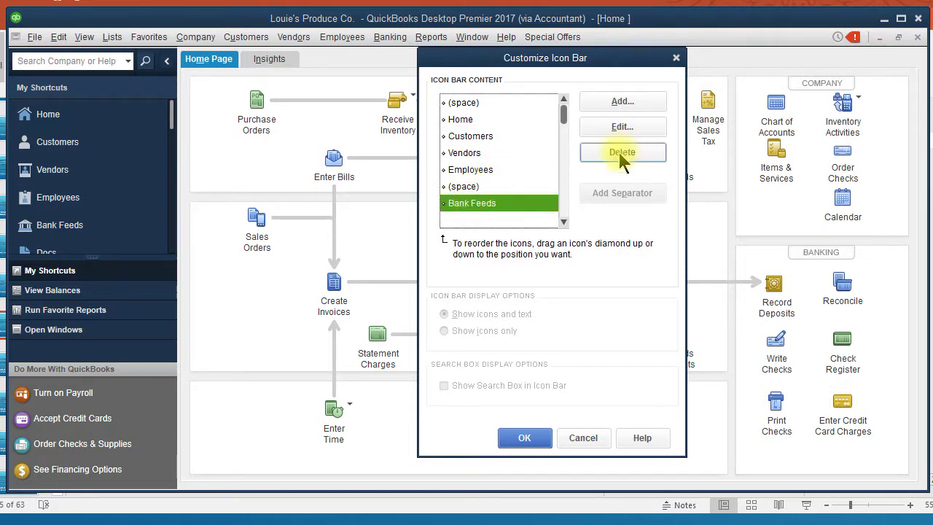
left_click(622, 152)
left_click(623, 153)
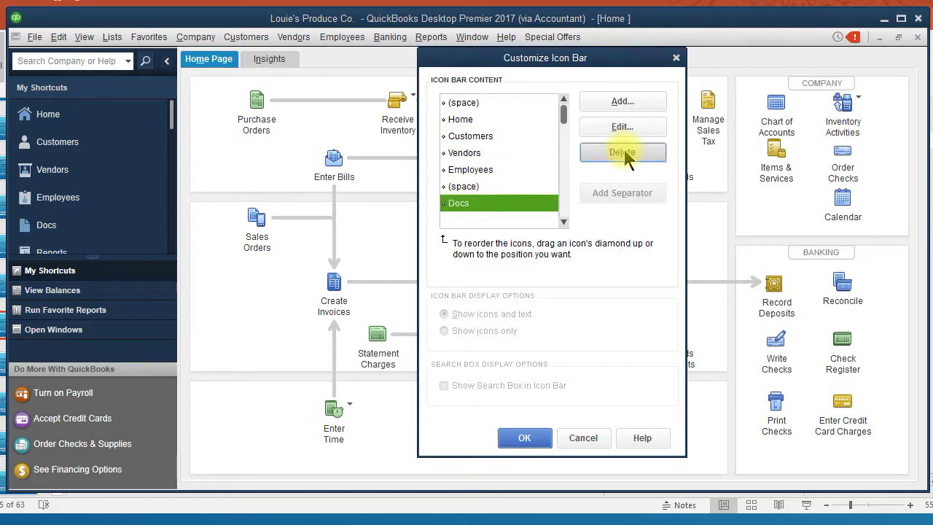
left_click(623, 153)
left_click(623, 153)
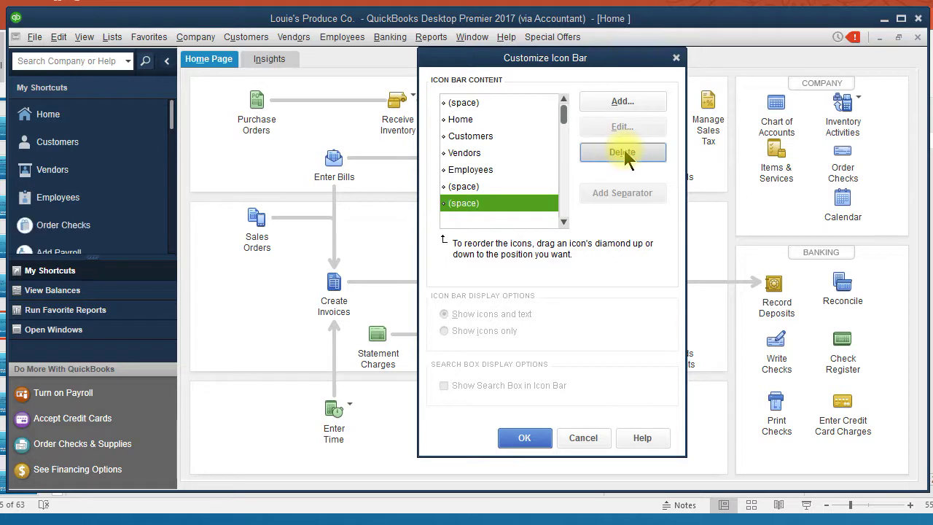
left_click(625, 153)
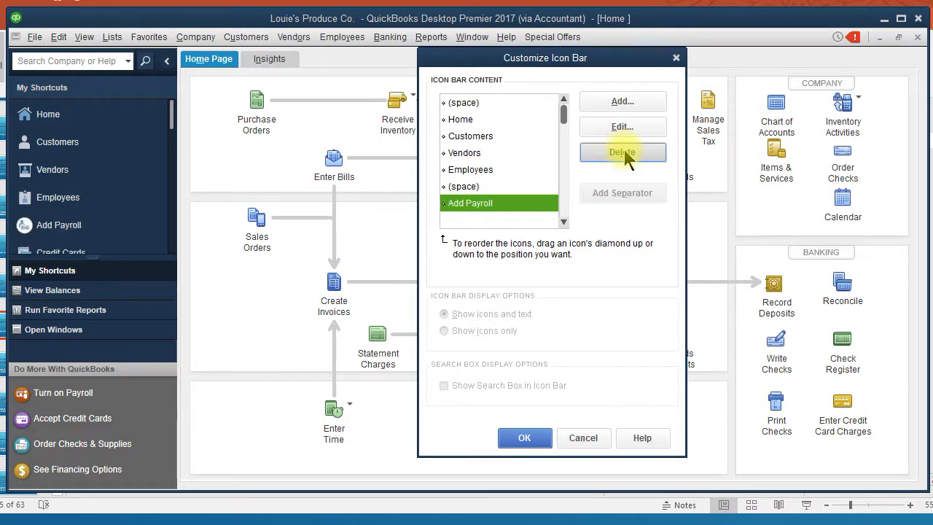
- Delete Add Payroll, Credit Cards, Services, User Licenses, Feedback and the remaining spacers
left_click(624, 152)
left_click(623, 152)
left_click(623, 152)
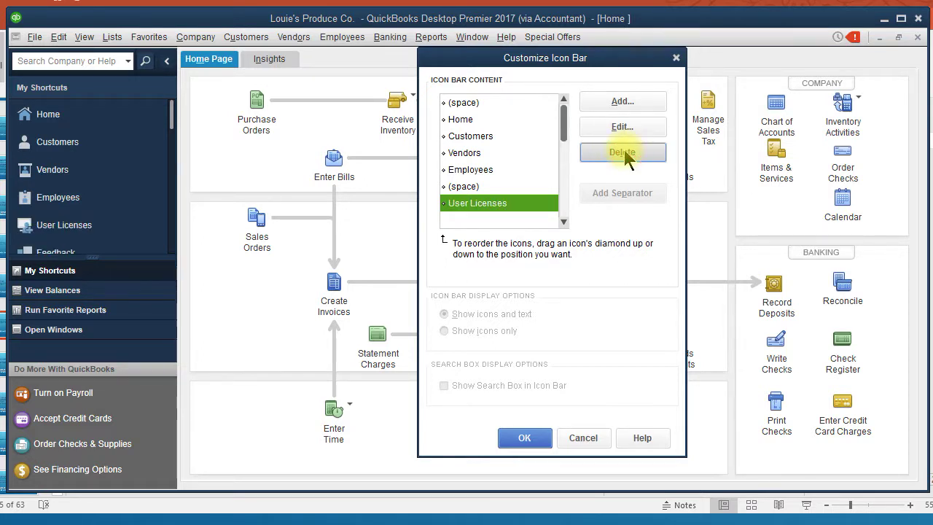
left_click(623, 152)
left_click(623, 152)
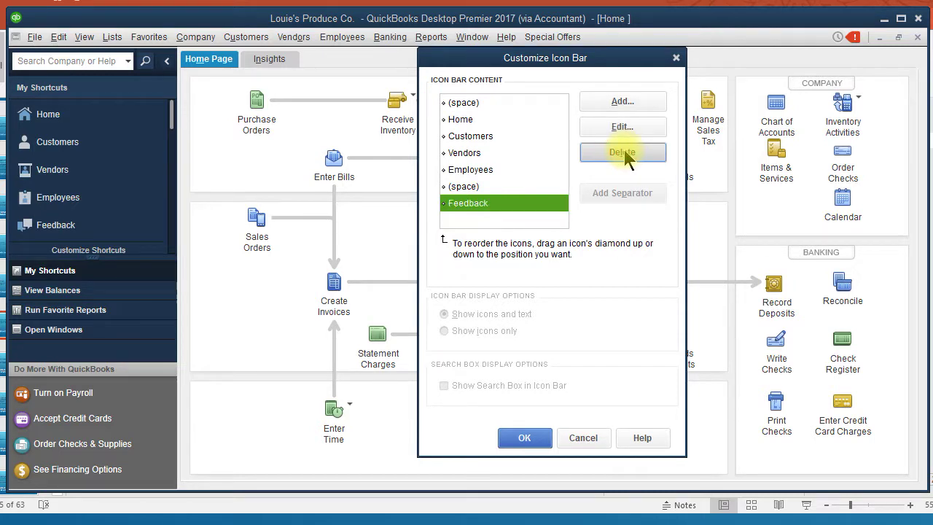
left_click(623, 152)
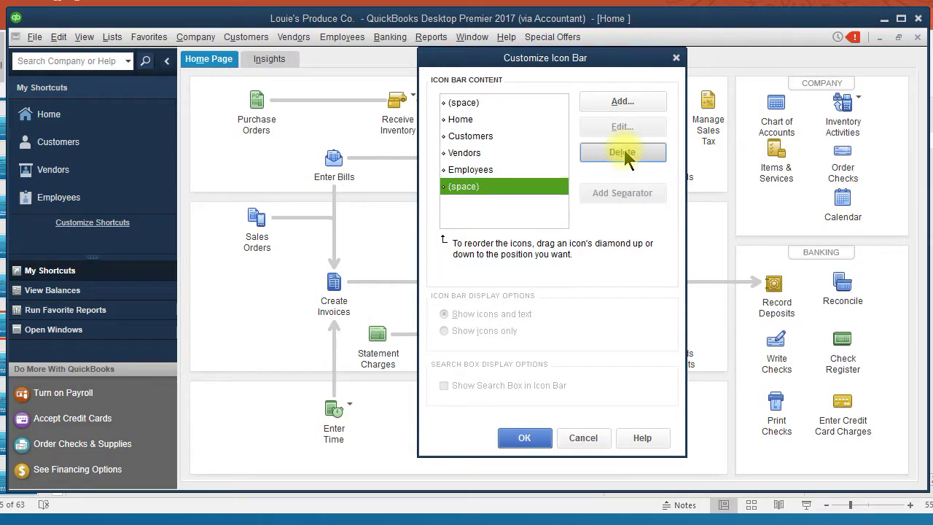
left_click(621, 150)
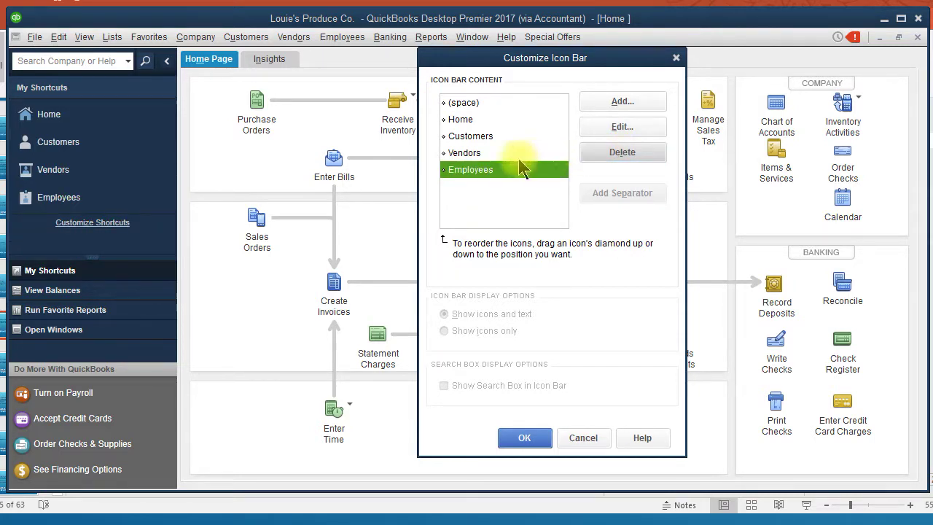
left_click(464, 106)
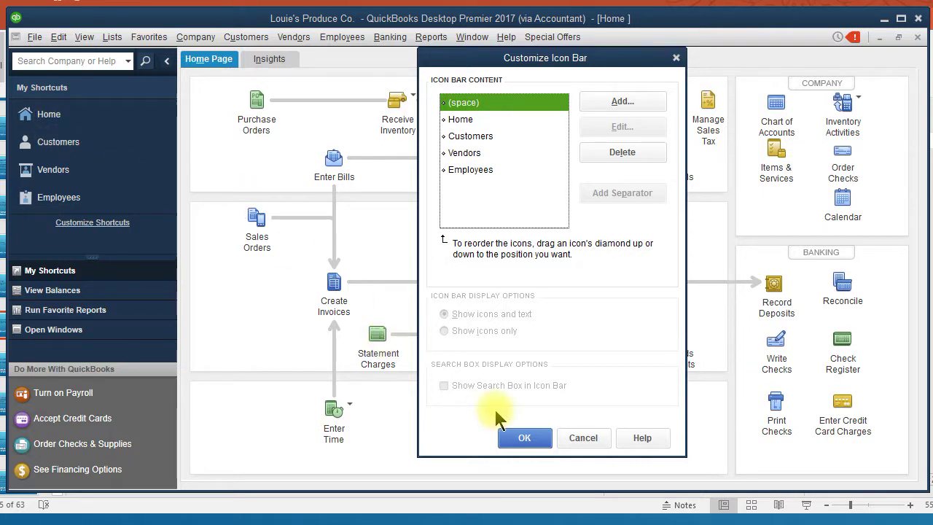
- Confirm the trimmed shortcut list and move the icon bar to the top
left_click(526, 439)
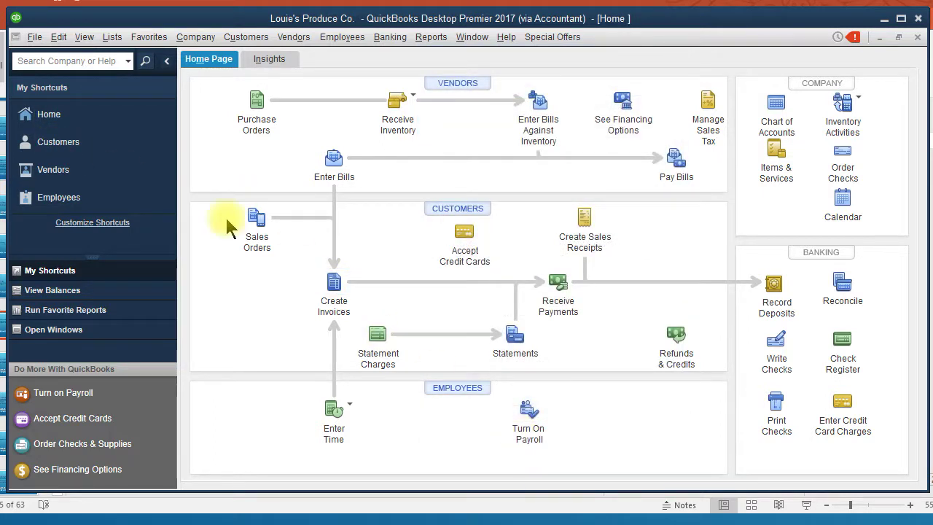
left_click(86, 40)
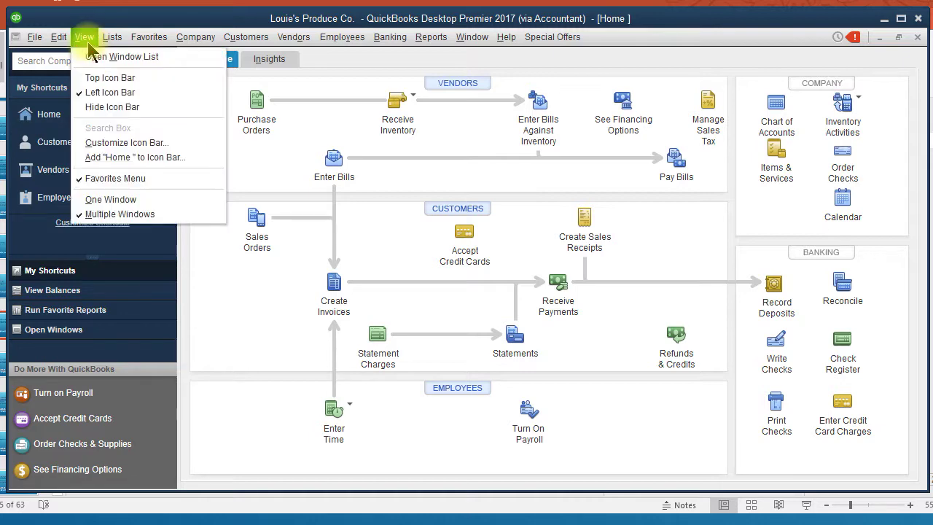
left_click(97, 78)
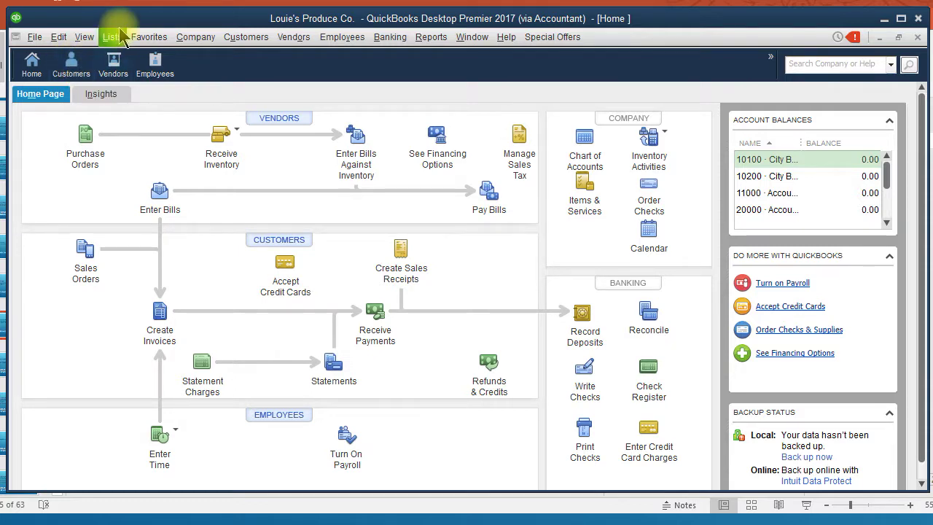
- Hide the icon bar, then open and close the Enter Bills form from the Home page
left_click(81, 37)
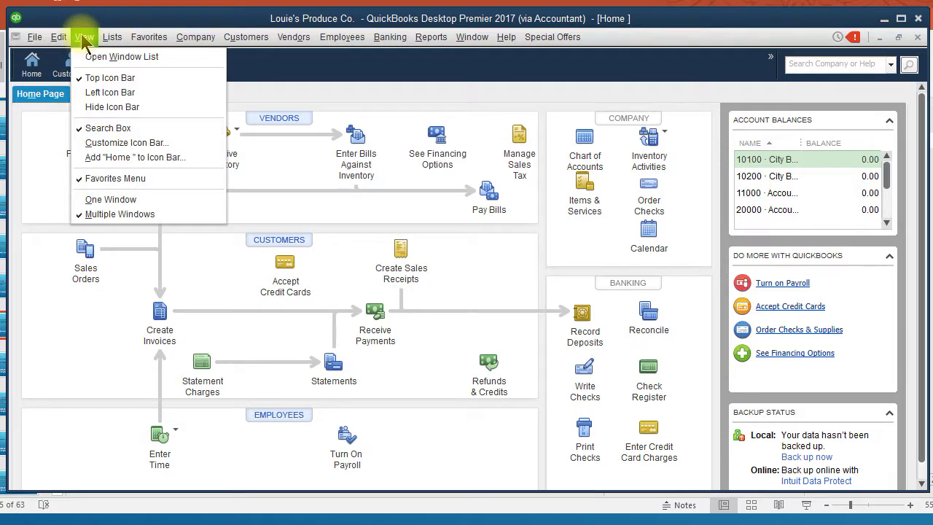
left_click(109, 107)
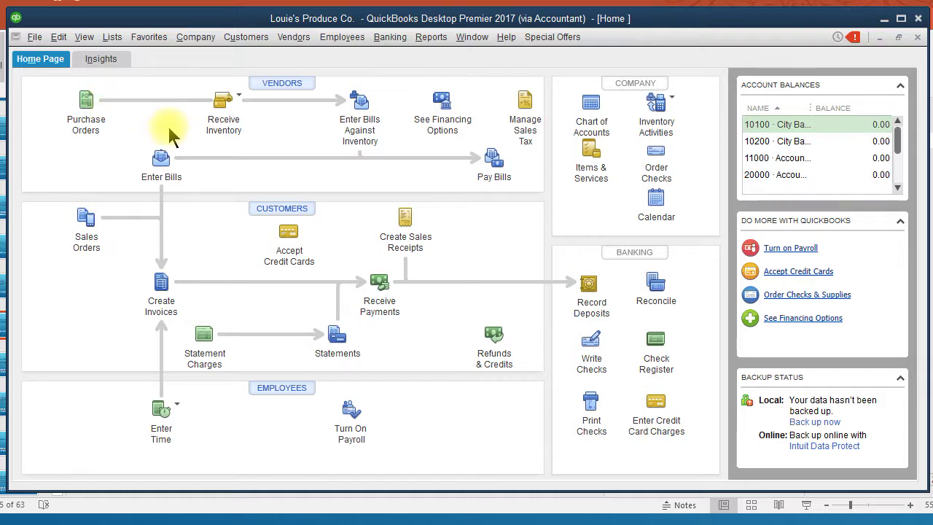
left_click(162, 159)
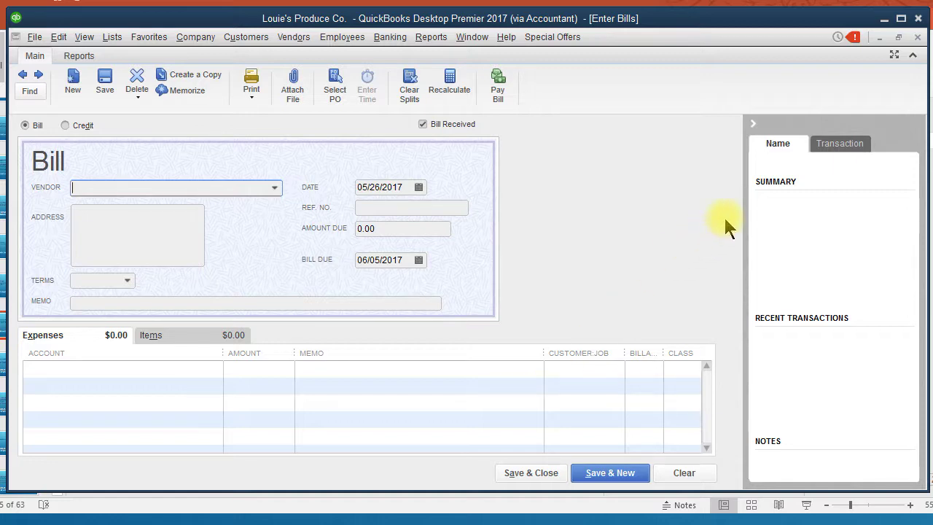
left_click(917, 36)
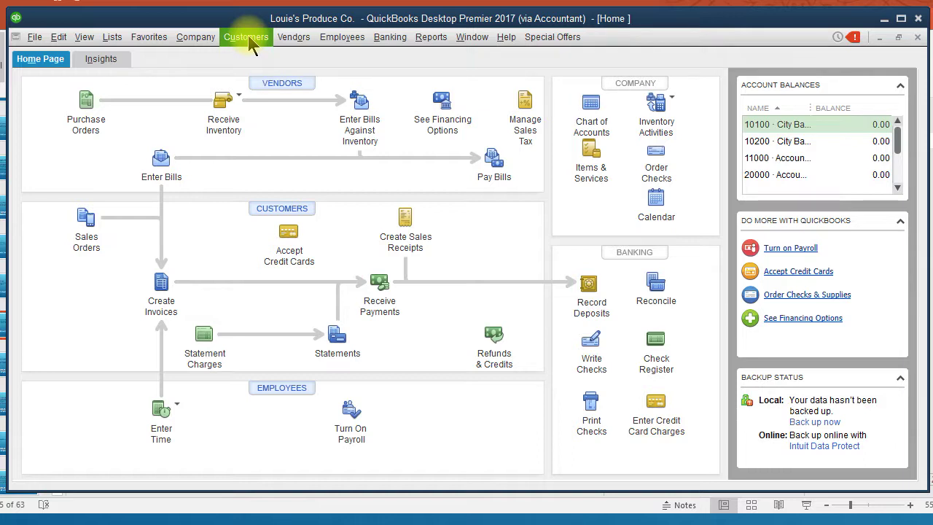
- Restore the left icon bar, then reopen the View menu and dismiss it unchanged
left_click(84, 38)
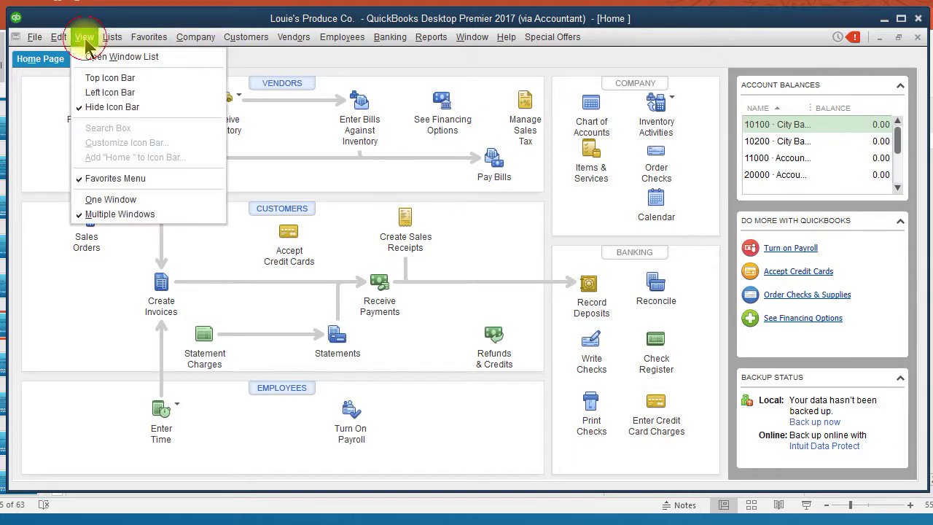
left_click(110, 93)
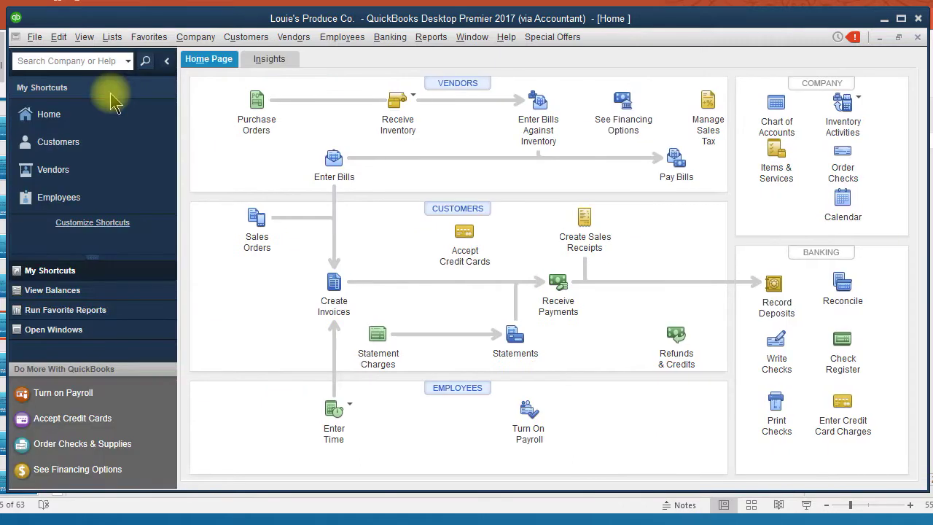
left_click(82, 38)
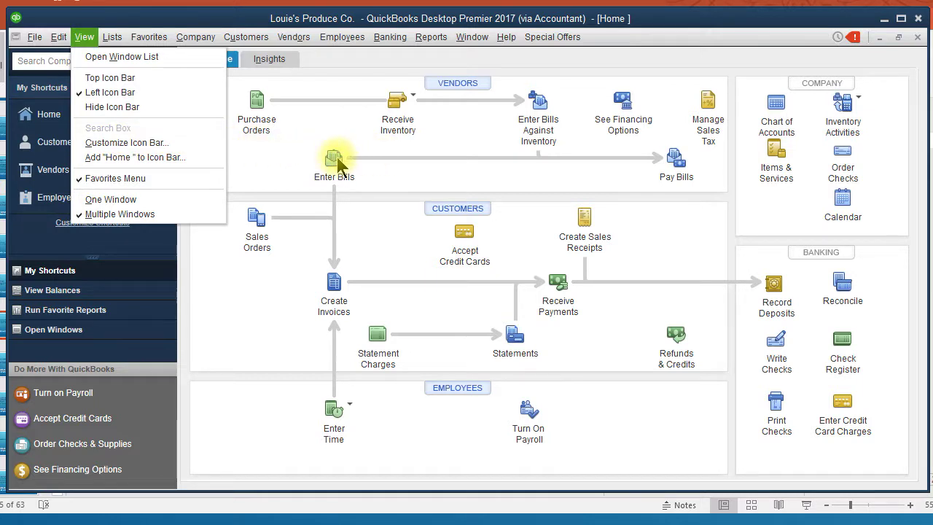
left_click(387, 161)
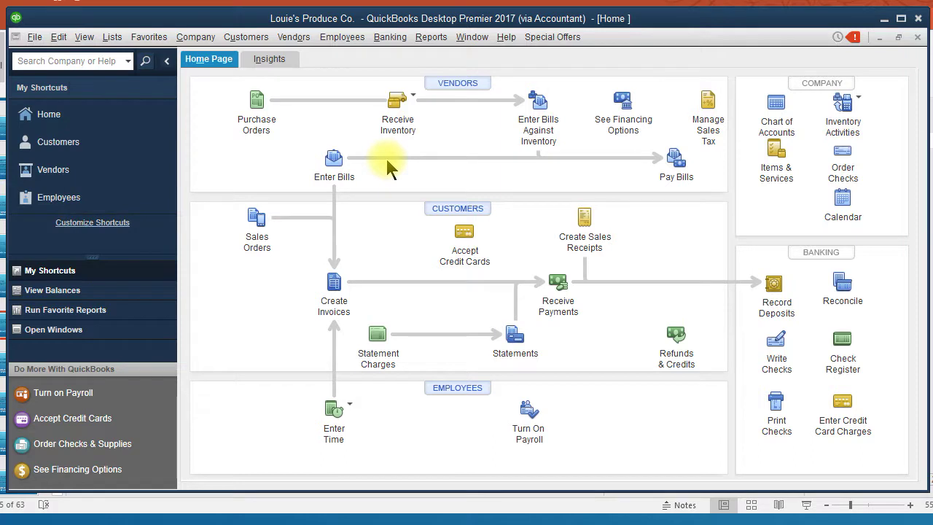